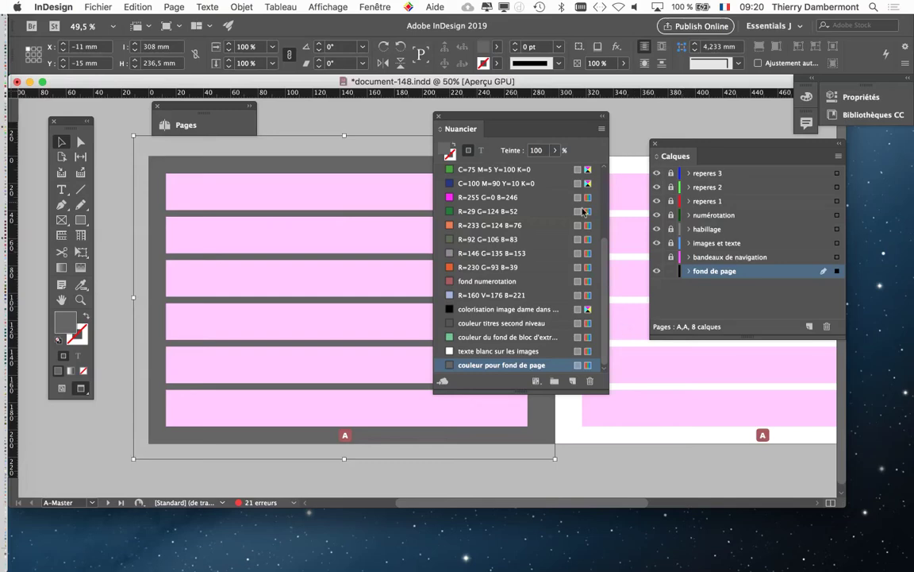
Deselect the background frame and move the swatches panel aside to select 'couleur pour fond de page'
mouse_move(507, 128)
mouse_down()
mouse_move(625, 125)
mouse_move(606, 127)
mouse_up()
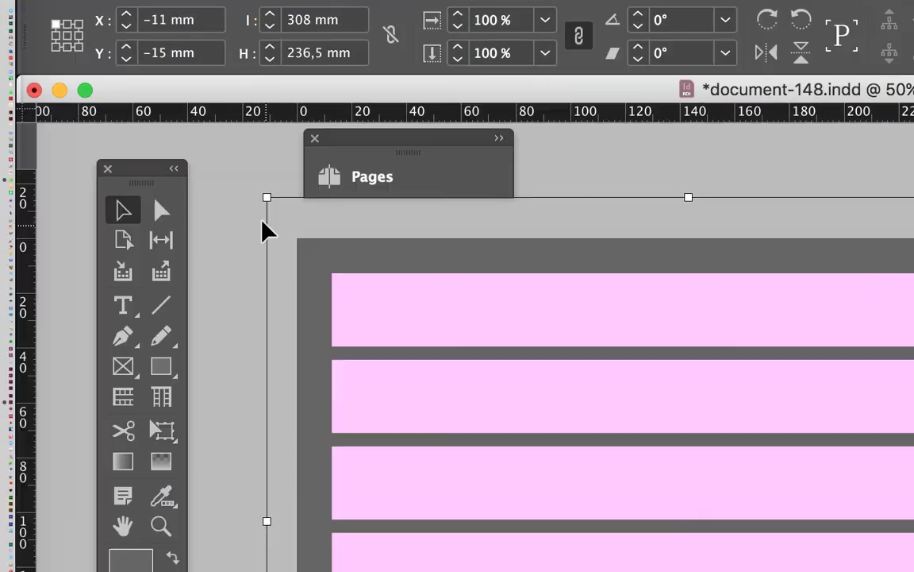
click(224, 219)
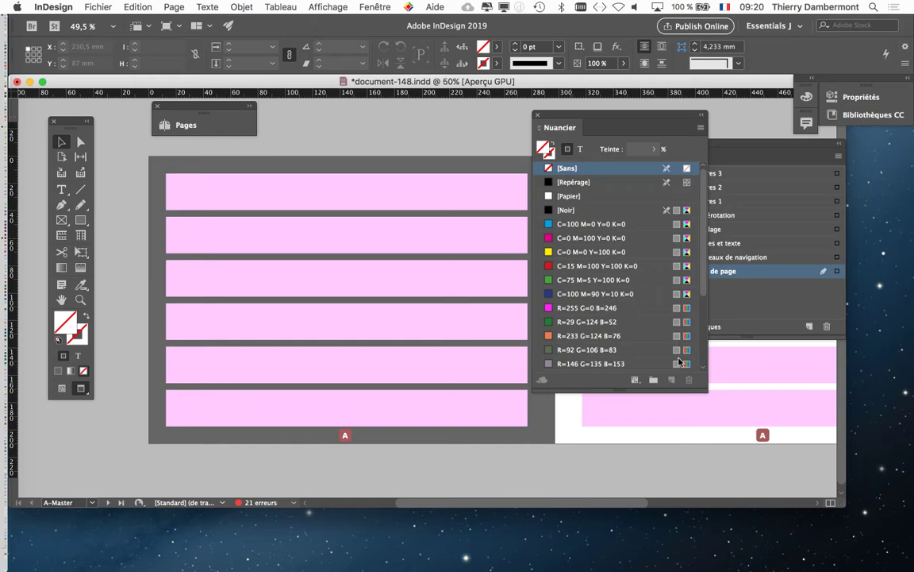
drag(570, 120, 625, 115)
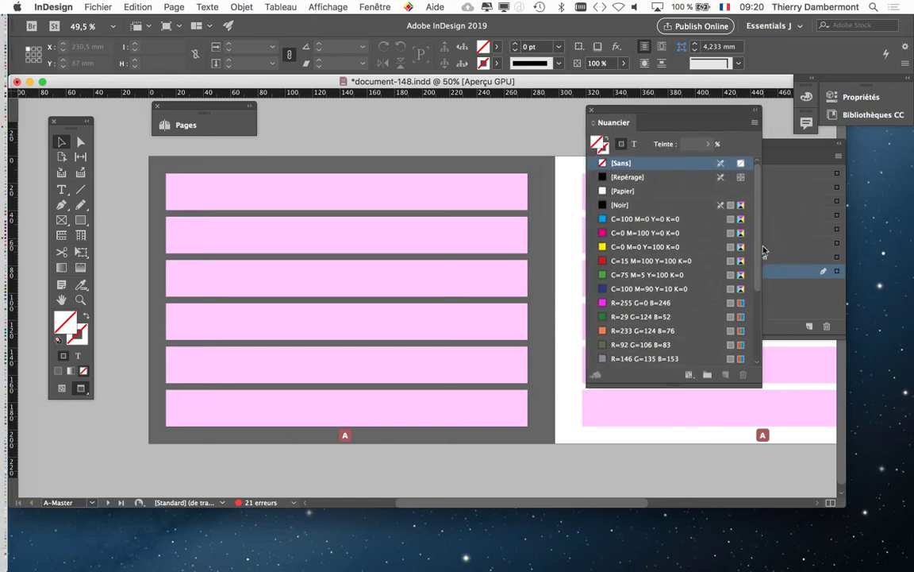
scroll(758, 352, down, 5)
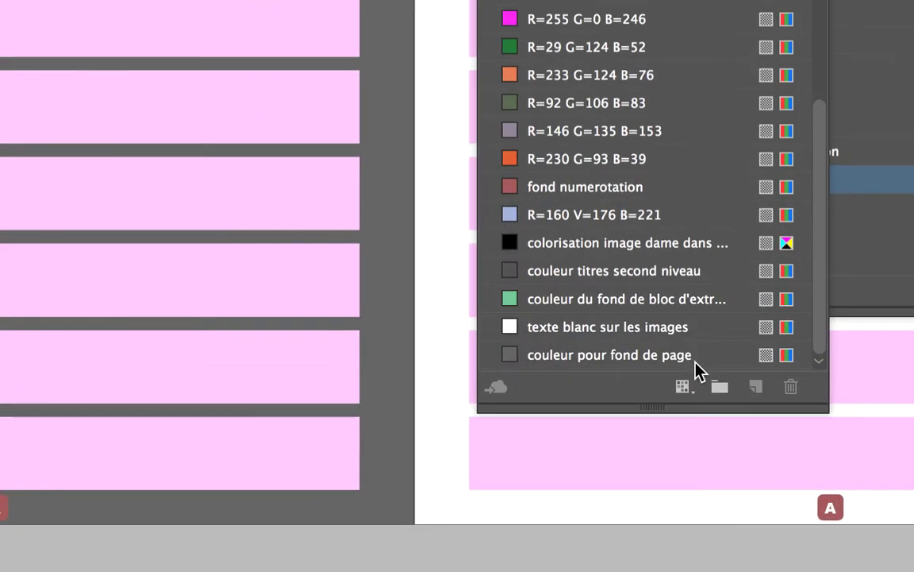
click(703, 363)
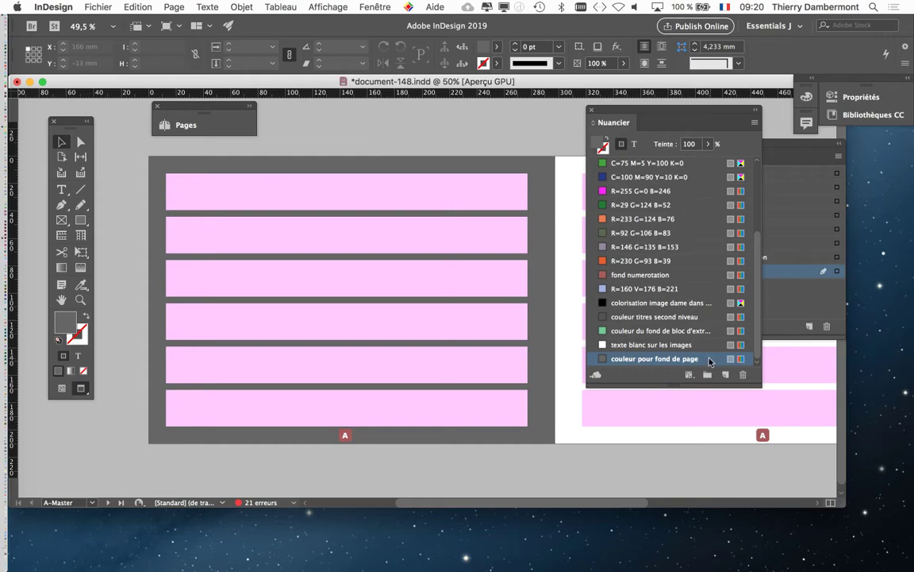
Redefine the swatch as RGB 231/231/231 (e7e7e7) with preview turned on
double_click(709, 359)
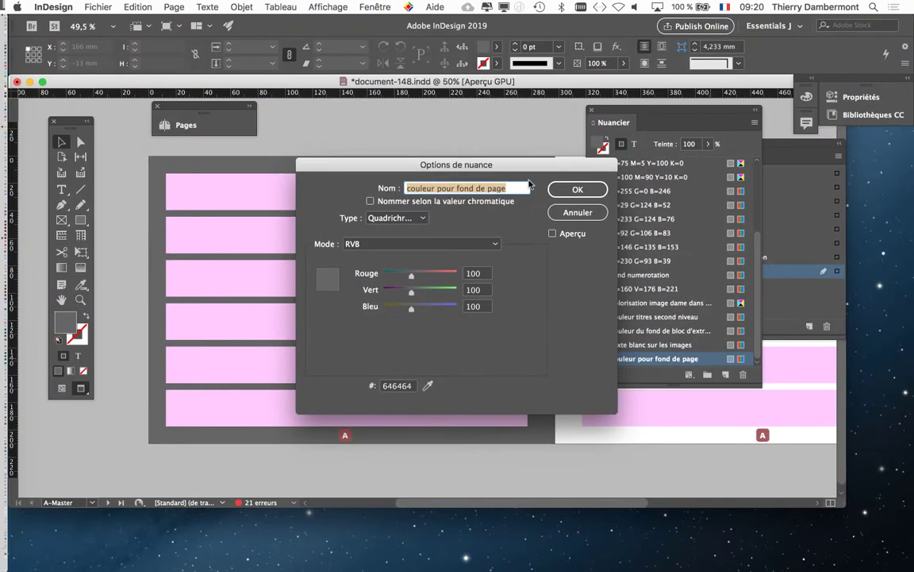
drag(523, 164, 674, 99)
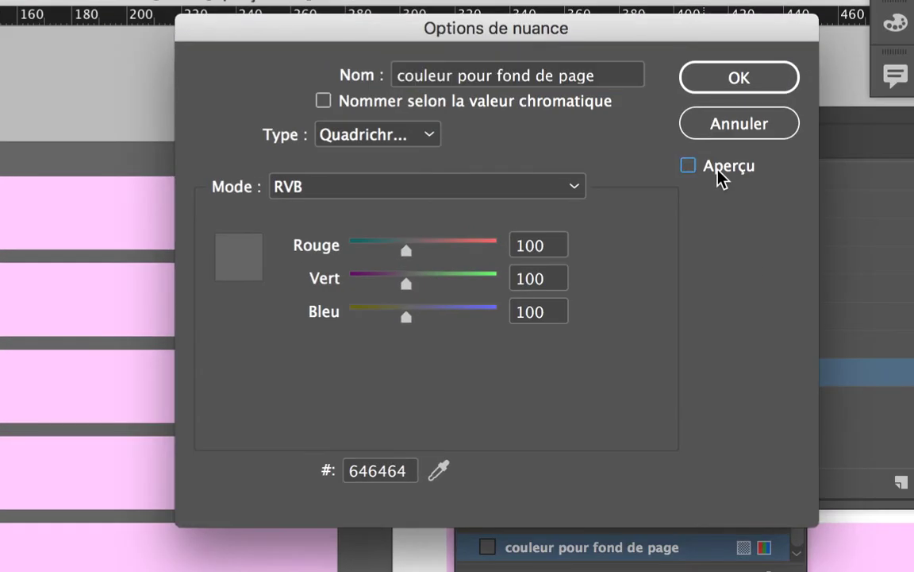
click(719, 176)
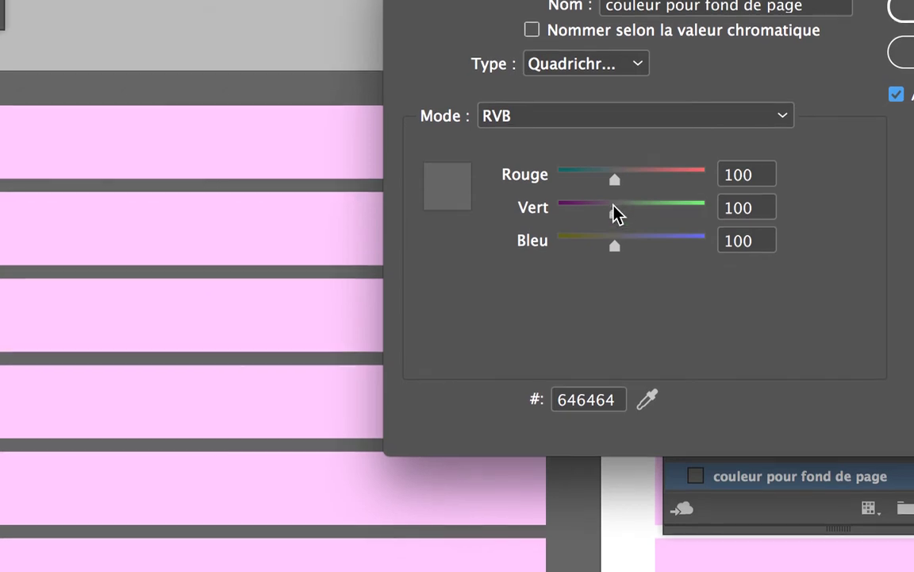
drag(612, 210, 639, 211)
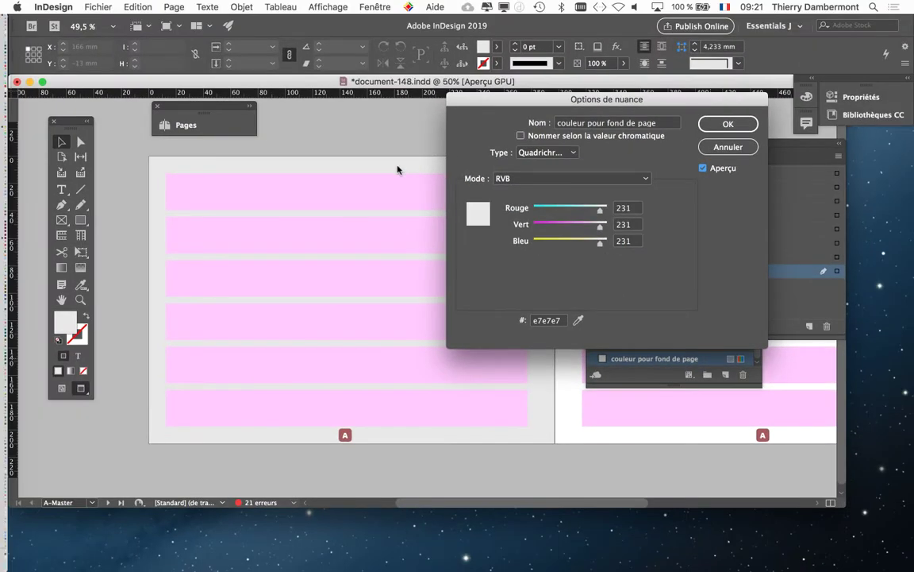
click(728, 124)
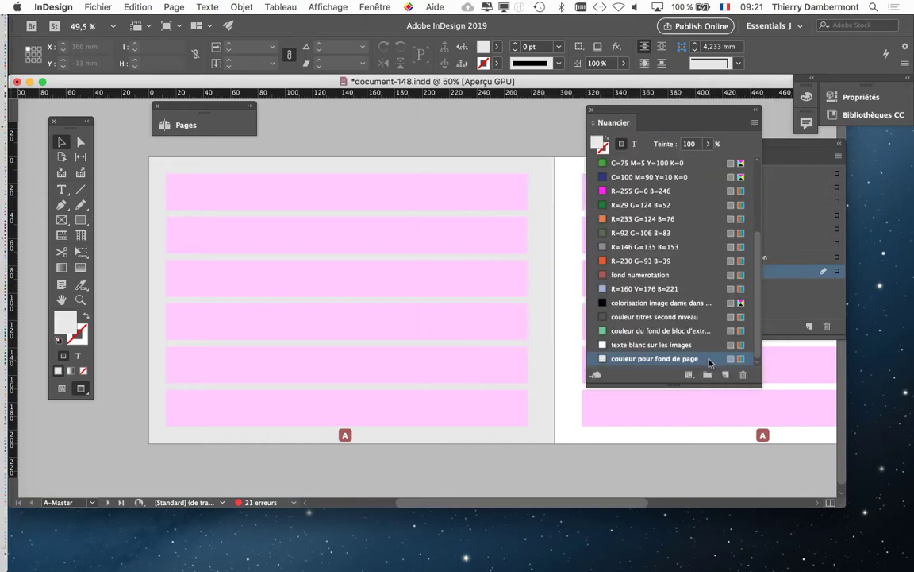
double_click(710, 362)
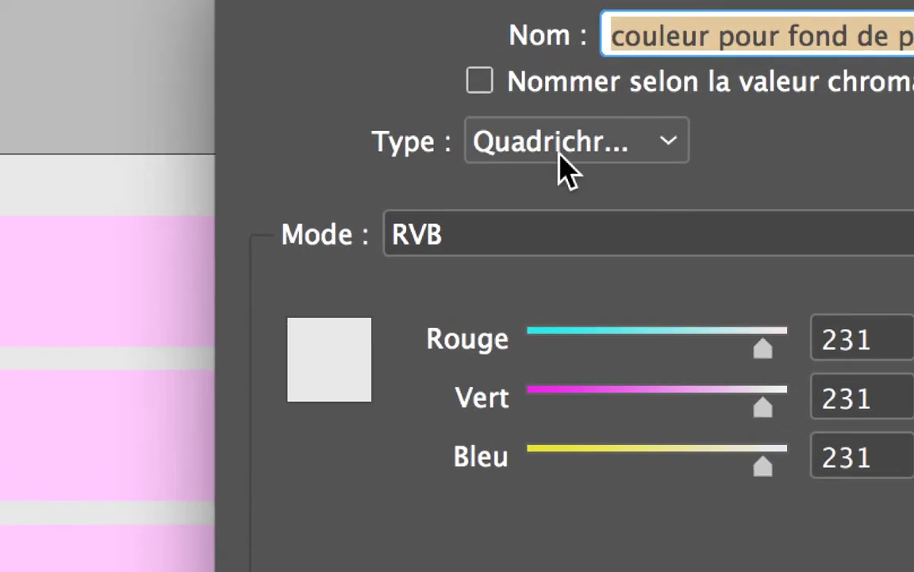
click(582, 168)
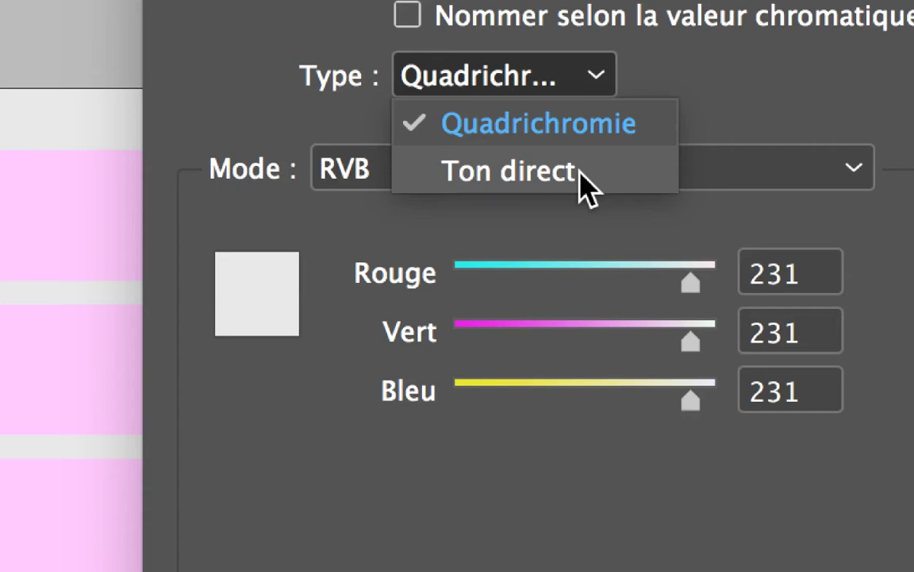
key(Escape)
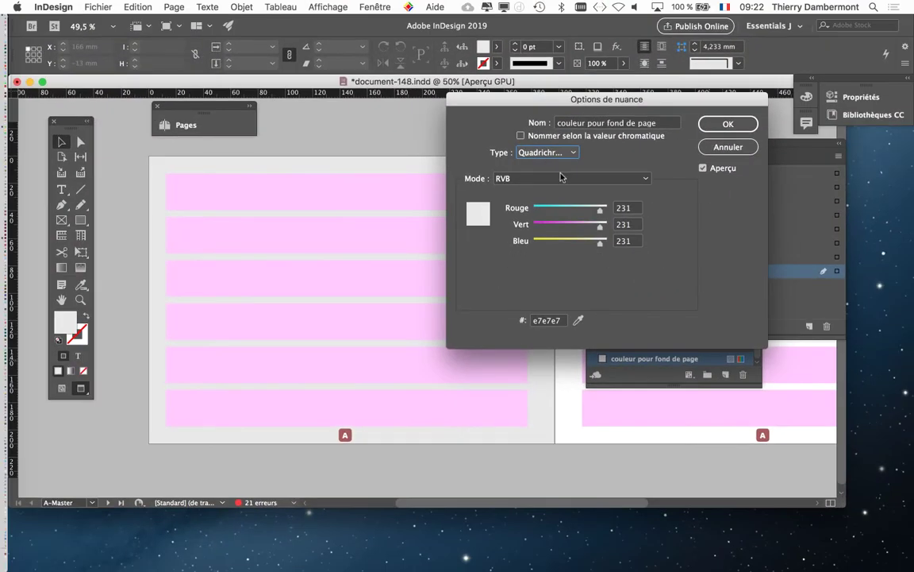
click(728, 123)
Dock the Nuancier panel beside Calques and enlarge it to show every swatch
drag(722, 113, 580, 120)
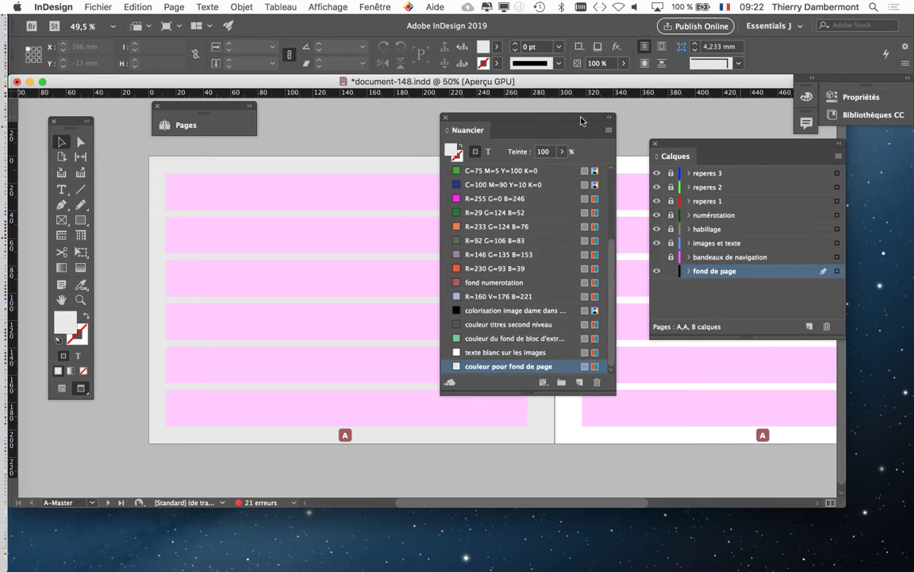
drag(613, 395, 627, 472)
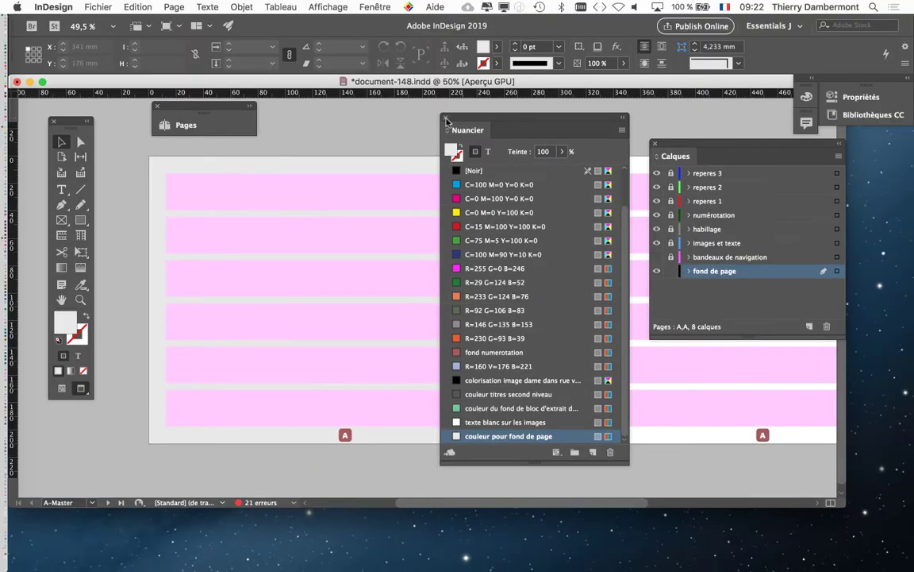
Put away Nuancier and Calques and Alt-copy the left page's grey background frame onto the right page
click(446, 118)
click(655, 143)
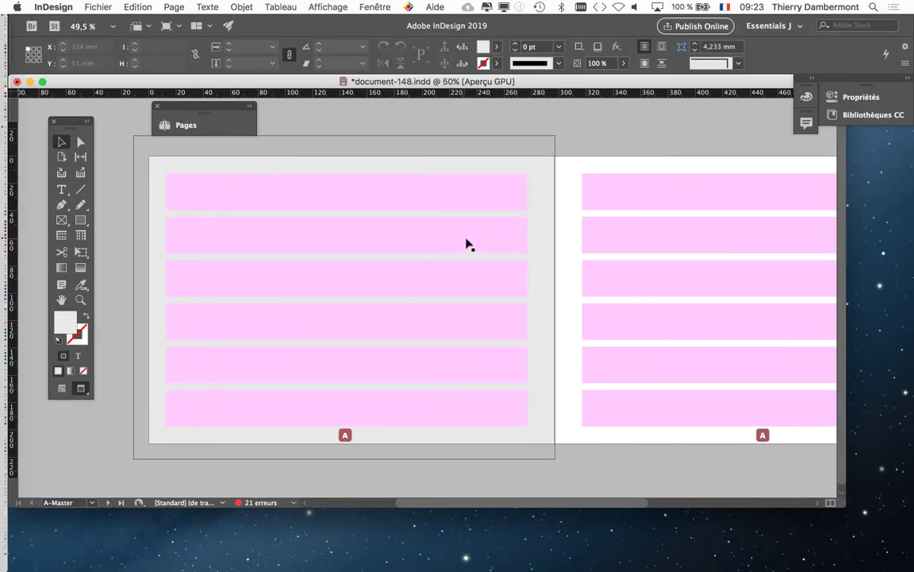
click(373, 142)
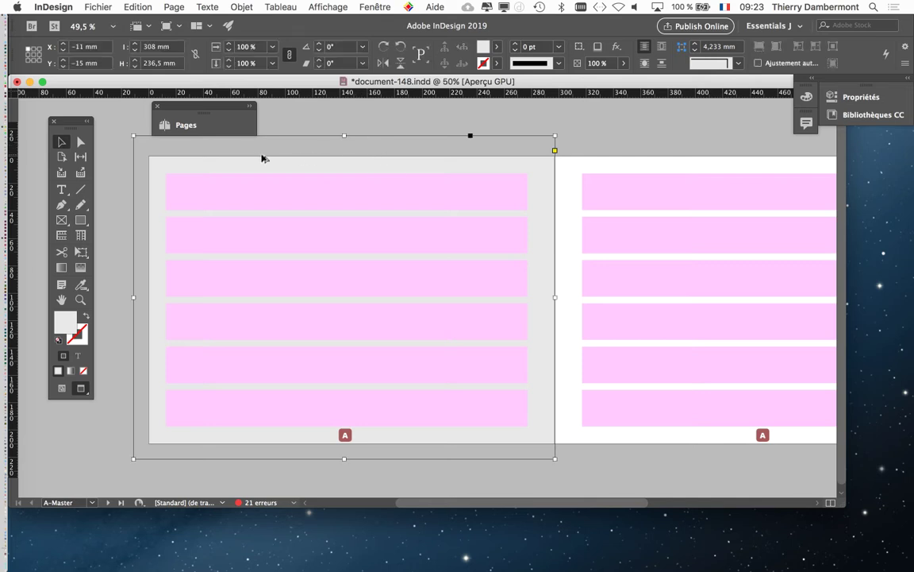
mouse_move(208, 149)
mouse_down()
mouse_move(466, 169)
mouse_move(634, 166)
mouse_up()
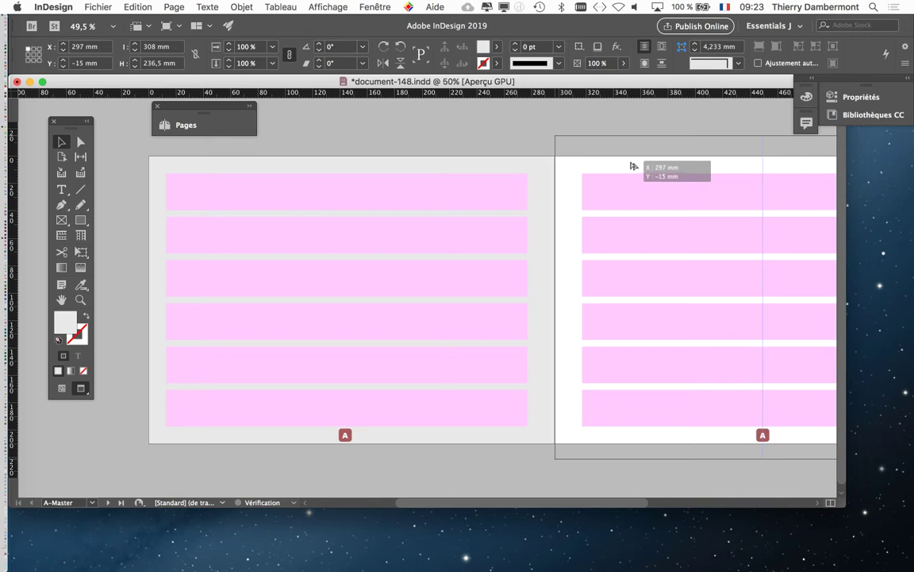
drag(634, 166, 632, 165)
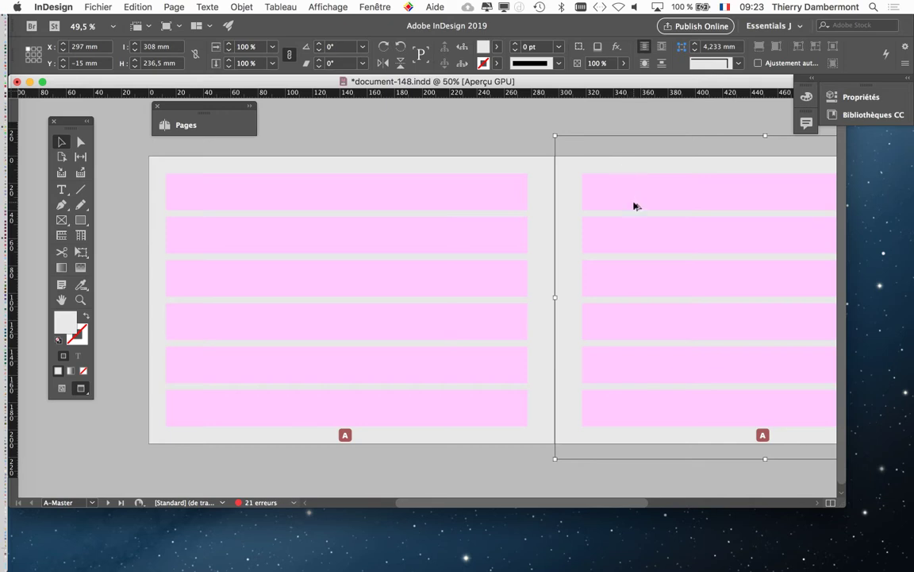
key(super+minus)
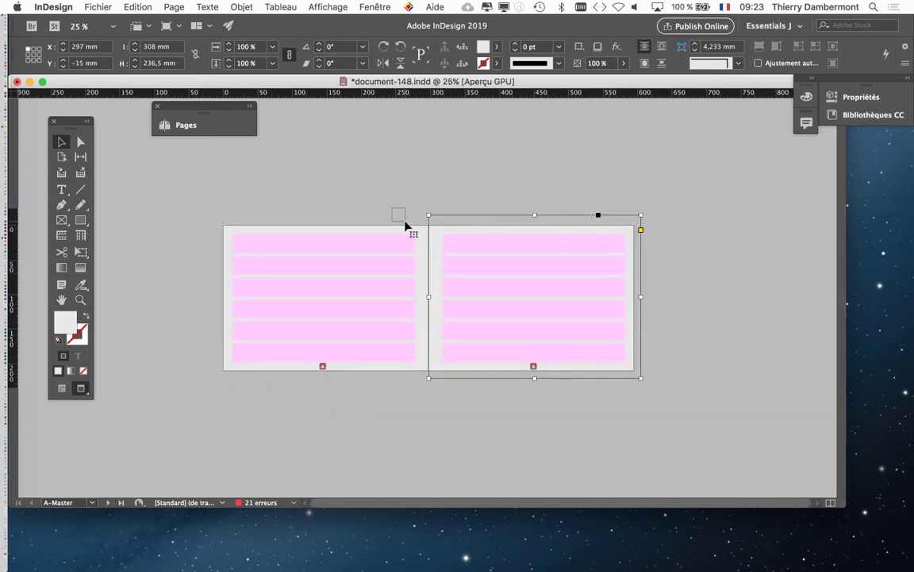
key(super+z)
key(super+shift+z)
Switch to Normal view mode to show guides and frame edges, and enlarge the document window
click(393, 219)
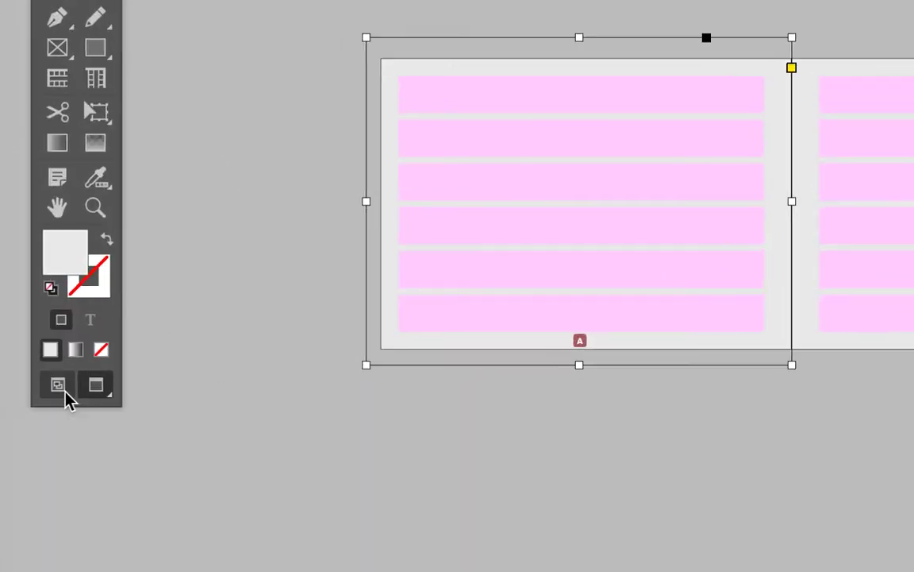
click(66, 393)
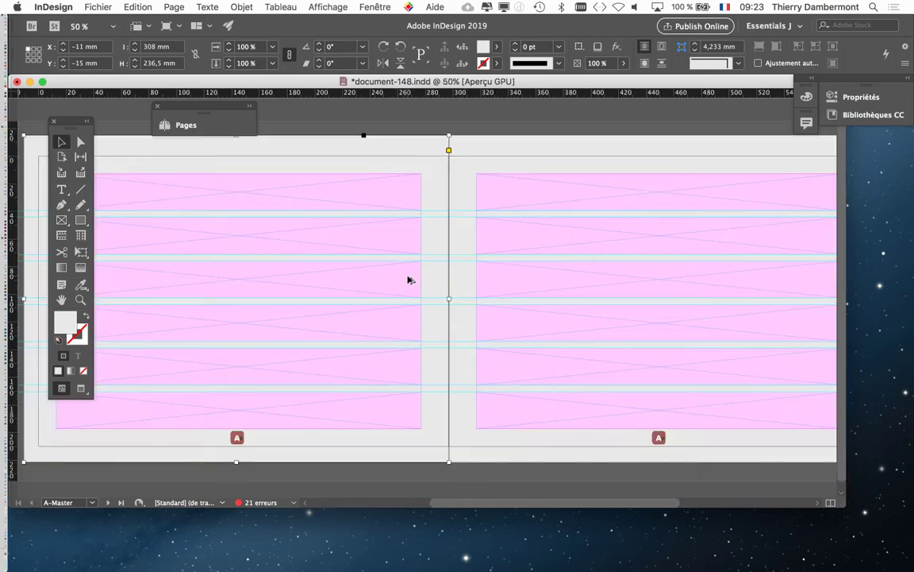
drag(843, 505, 912, 545)
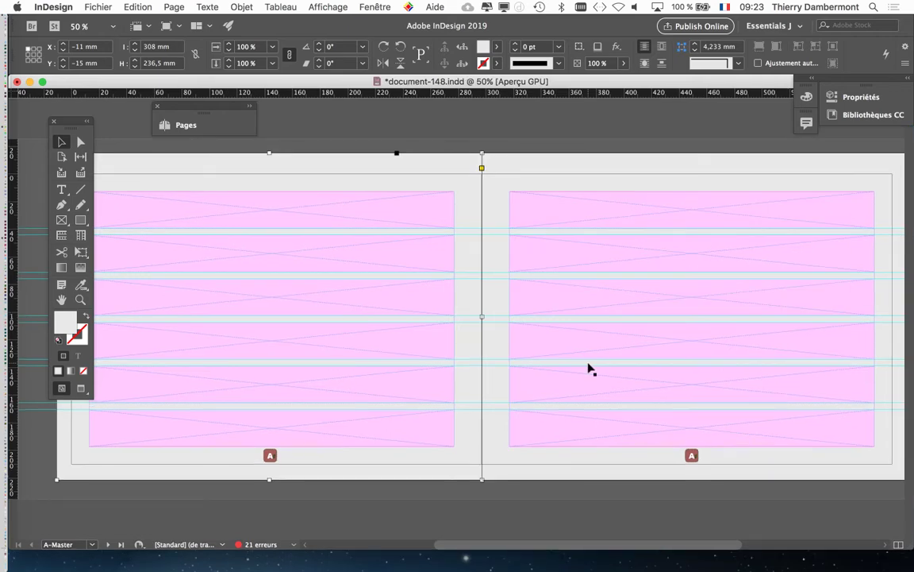
Show the Pages panel with its masters, move it off the spread, and deselect the background frame
click(375, 7)
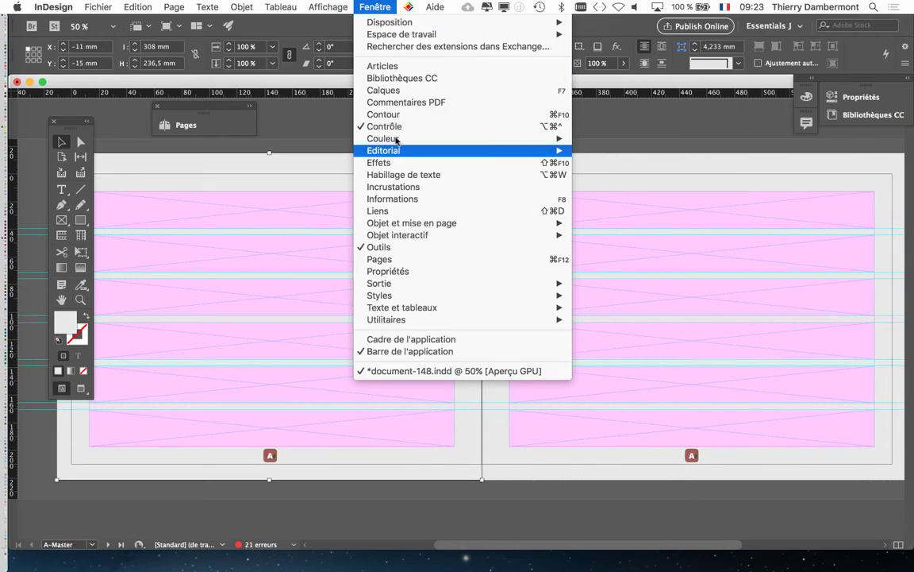
click(426, 264)
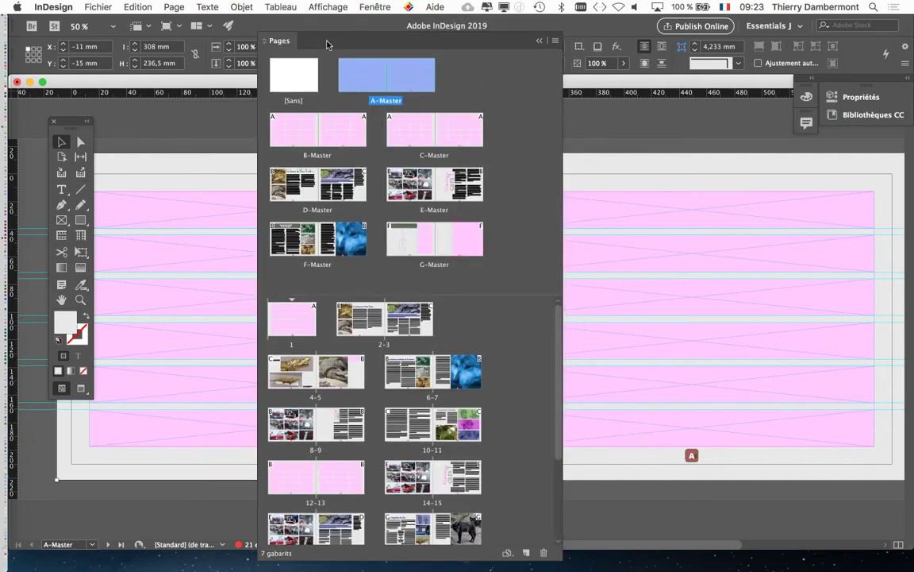
drag(294, 42, 553, 33)
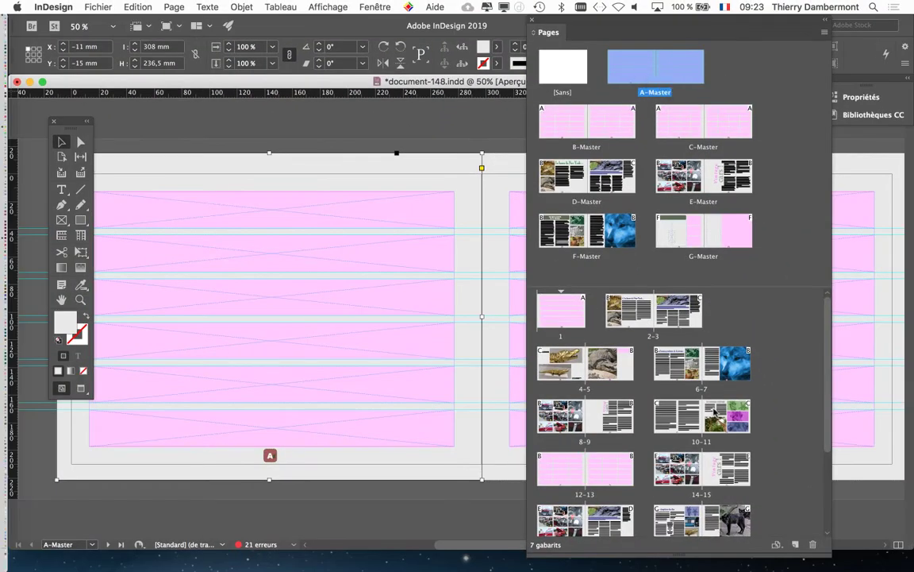
scroll(643, 370, down, 1)
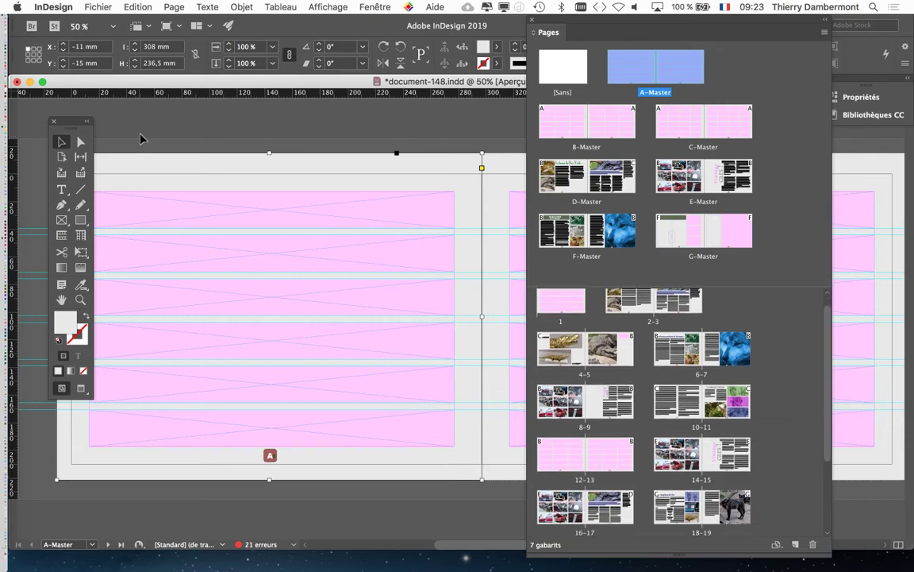
click(190, 494)
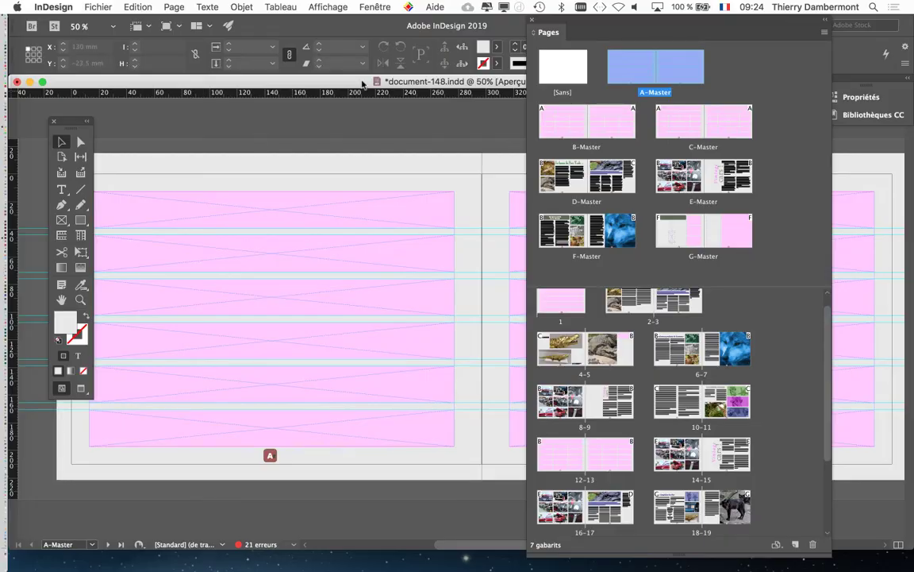
Navigate the Fenêtre menu to its Couleur submenu
click(375, 6)
click(426, 148)
click(367, 7)
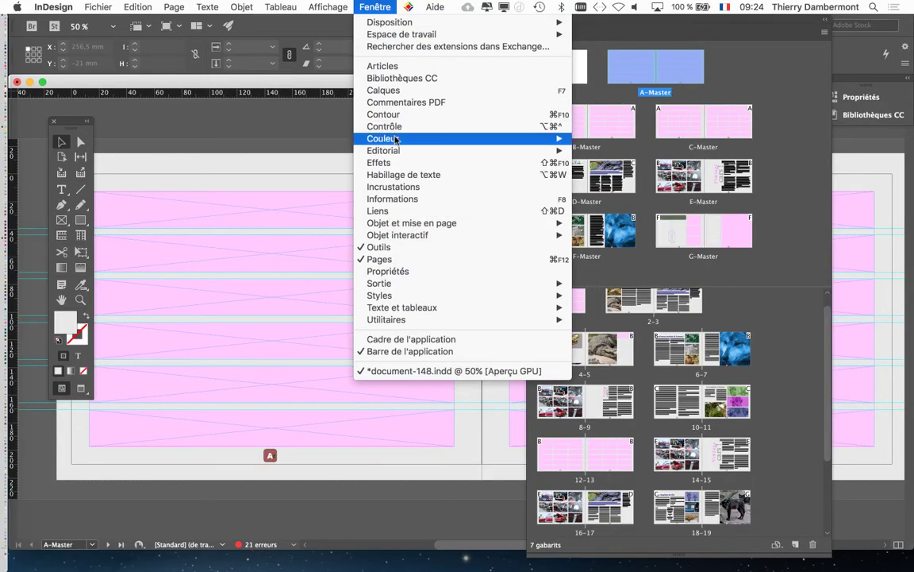
Change 'couleur pour fond de page' to mid grey RGB 142/142/142 (8e8e8e) in Nuancier
mouse_move(384, 138)
click(591, 161)
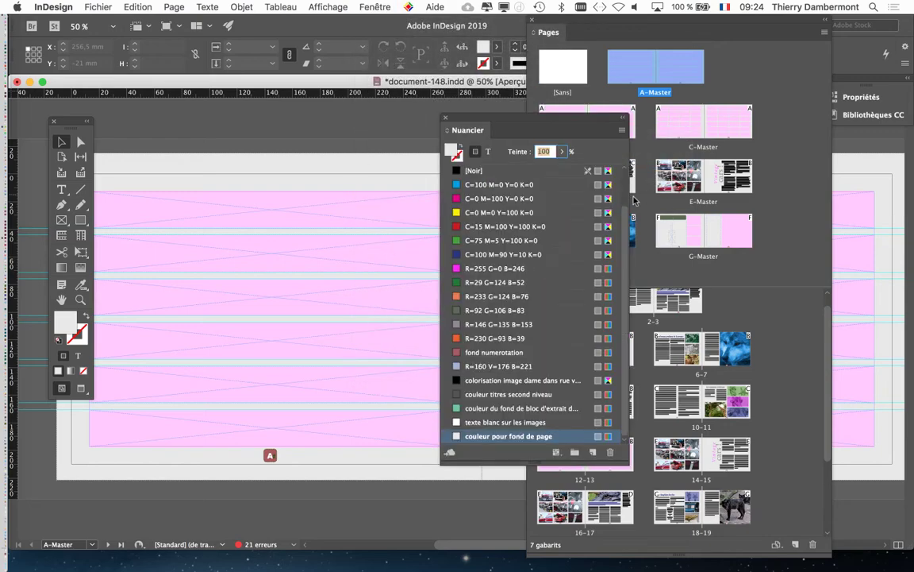
drag(559, 128, 230, 77)
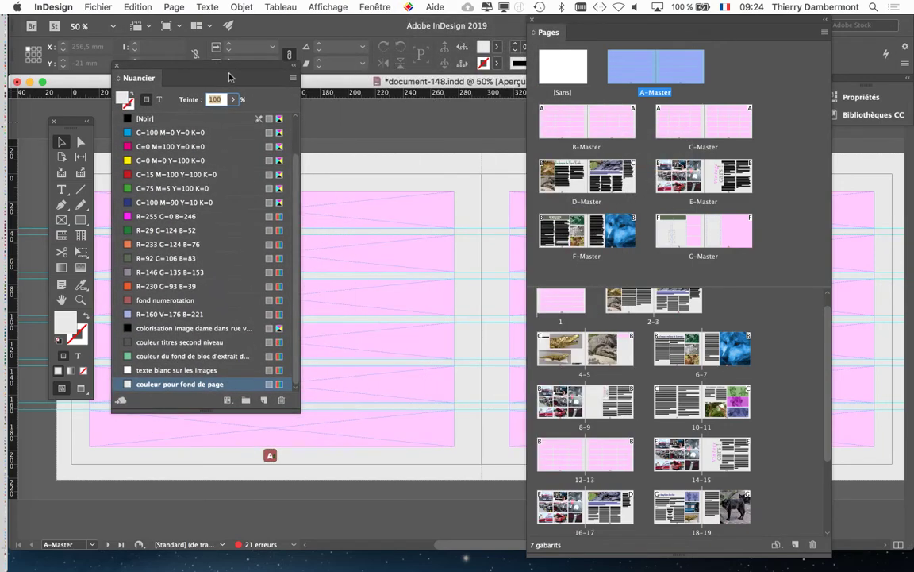
double_click(238, 384)
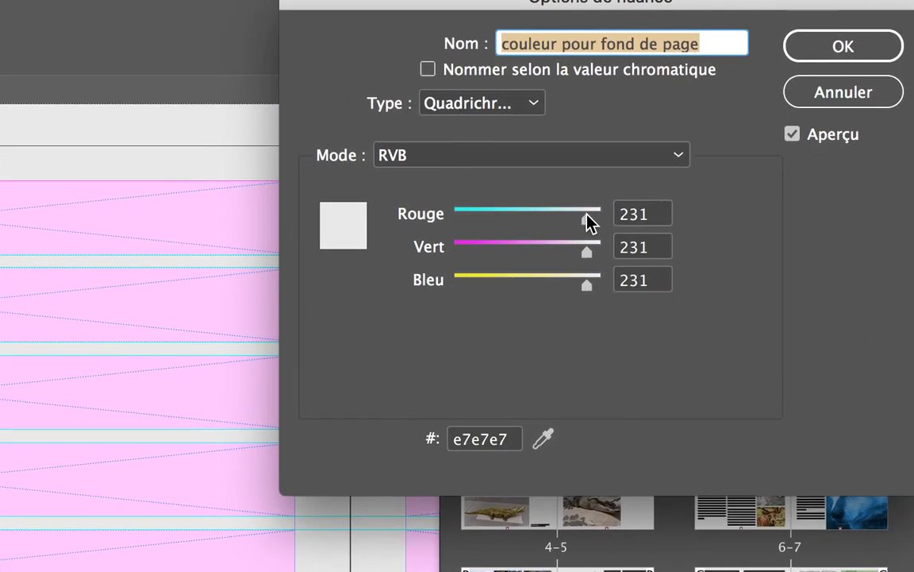
drag(591, 222, 573, 222)
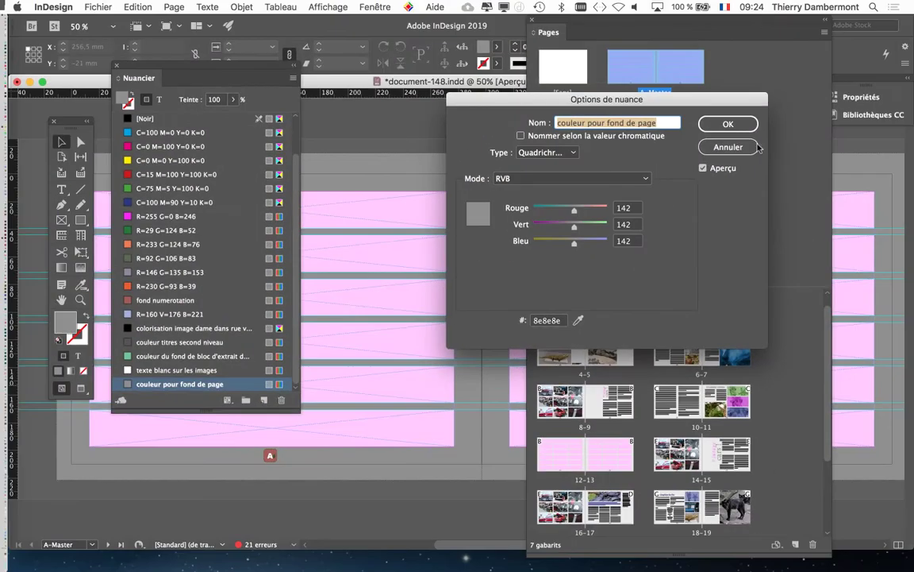
click(728, 124)
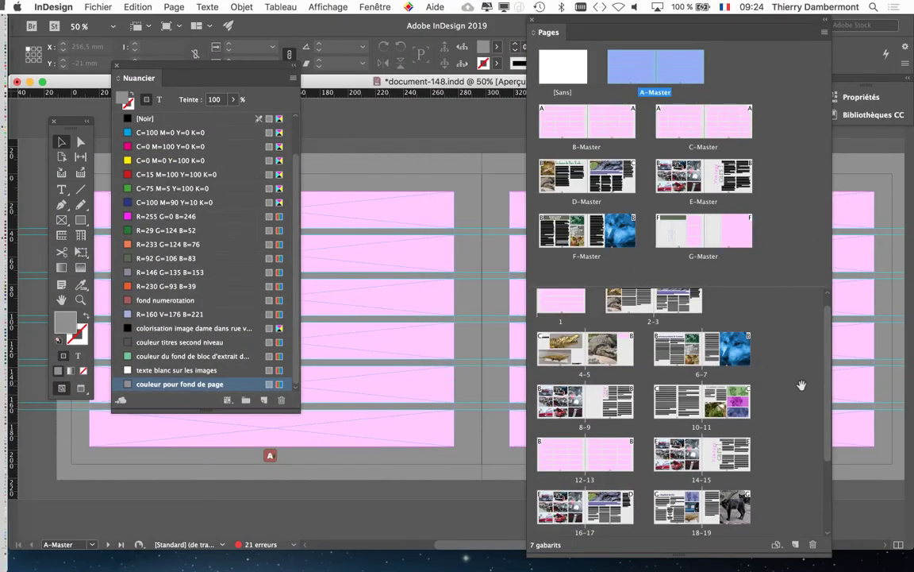
Visit spreads 6–7, 14–15, 18–19, 20–21 and 22–23 to check the grey background
double_click(675, 355)
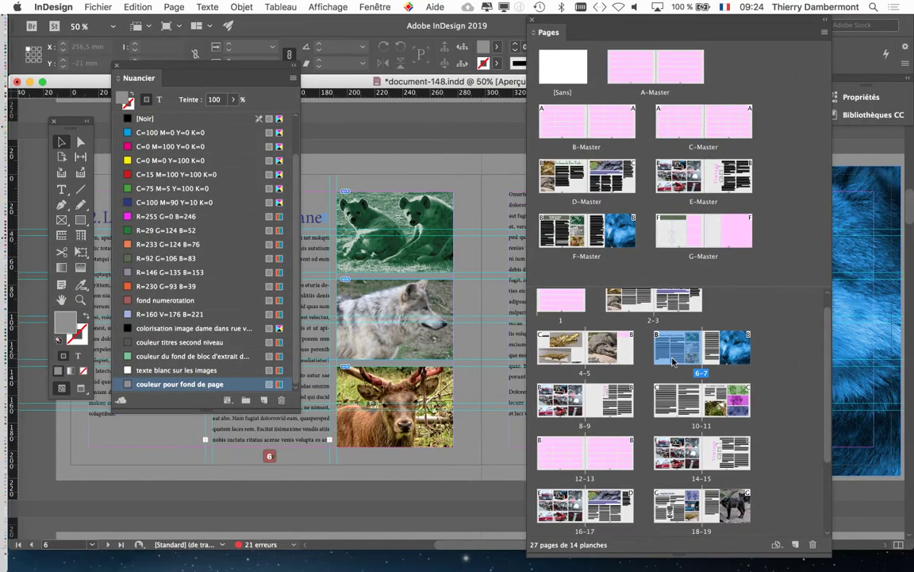
drag(138, 78, 58, 444)
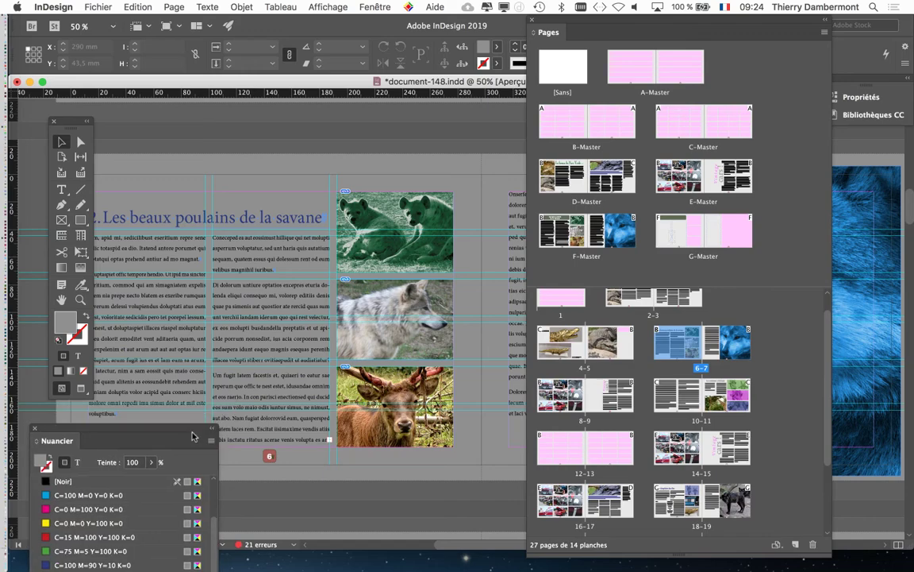
scroll(693, 439, down, 2)
double_click(681, 417)
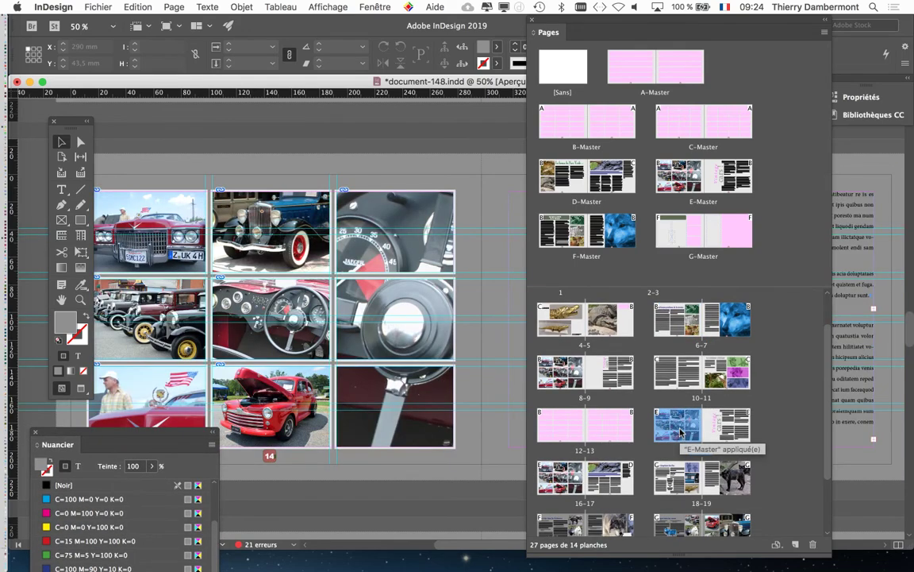
scroll(681, 413, down, 5)
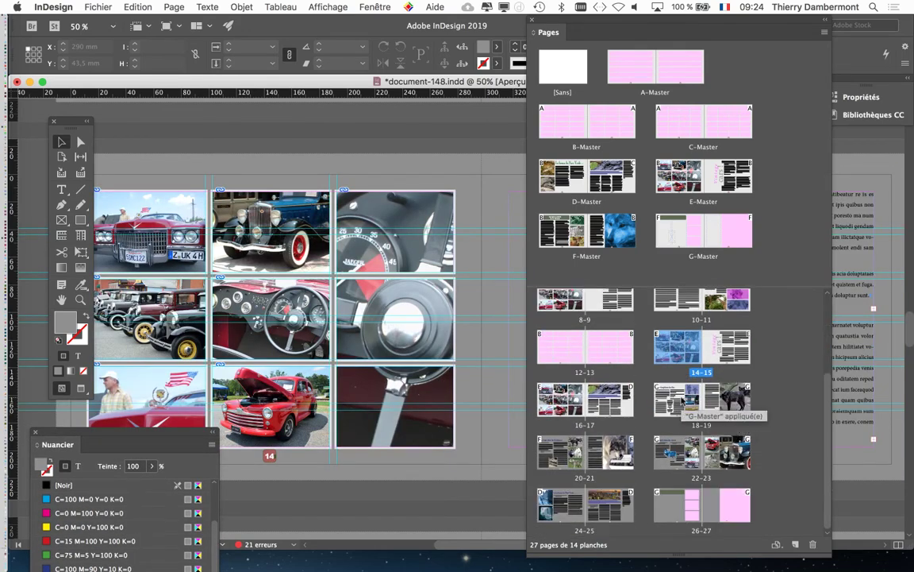
double_click(681, 401)
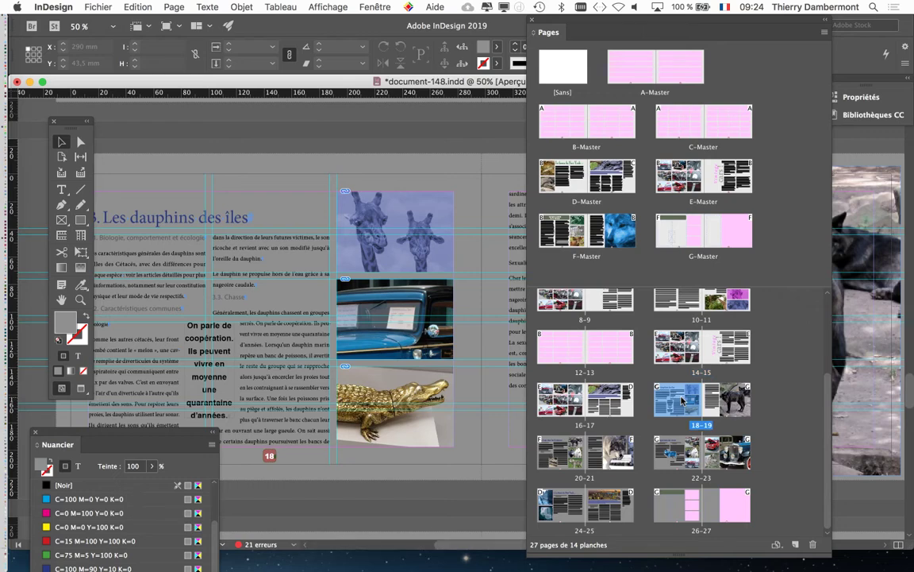
click(614, 454)
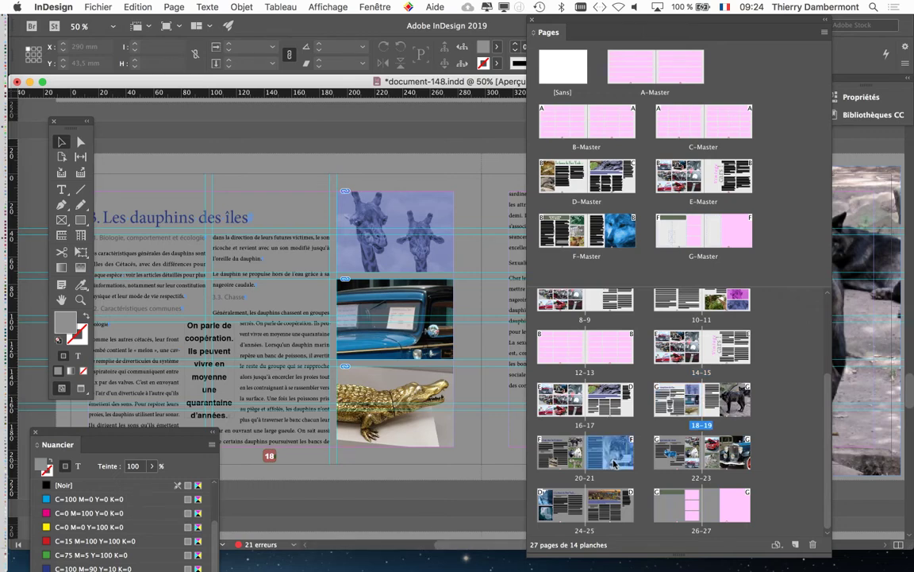
double_click(613, 464)
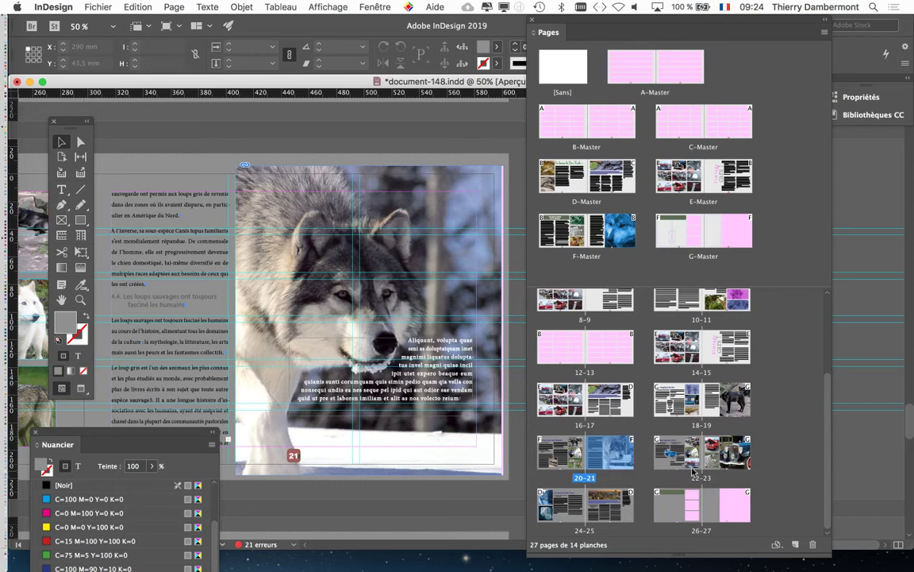
double_click(720, 463)
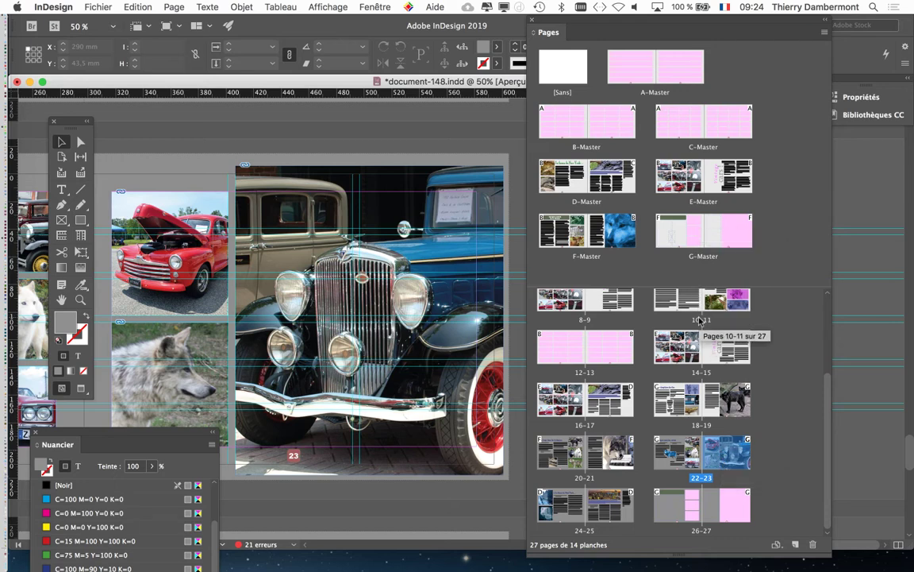
scroll(699, 319, up, 5)
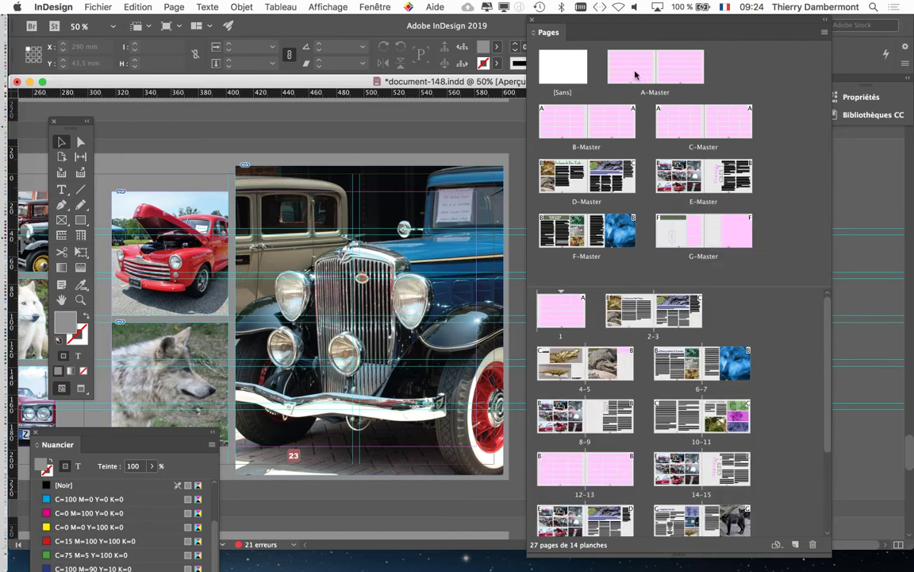
Dock the Pages panel and lighten 'couleur pour fond de page' to RGB 237/237/237 (ededed)
drag(530, 19, 683, 37)
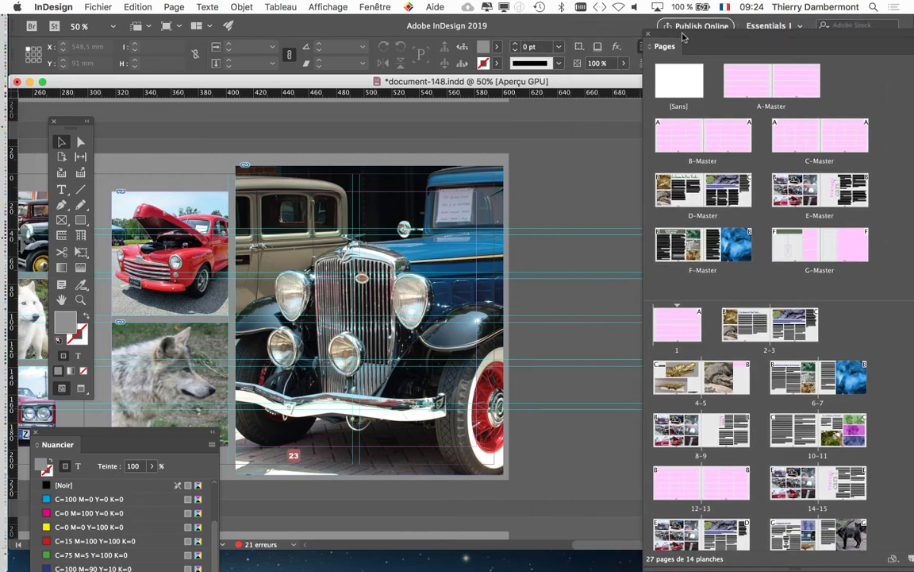
drag(194, 435, 373, 58)
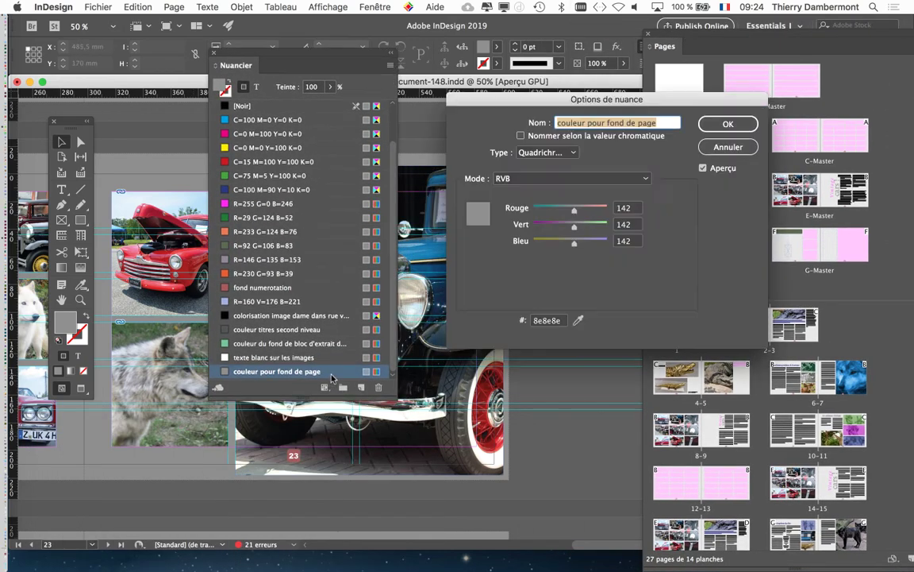
double_click(312, 371)
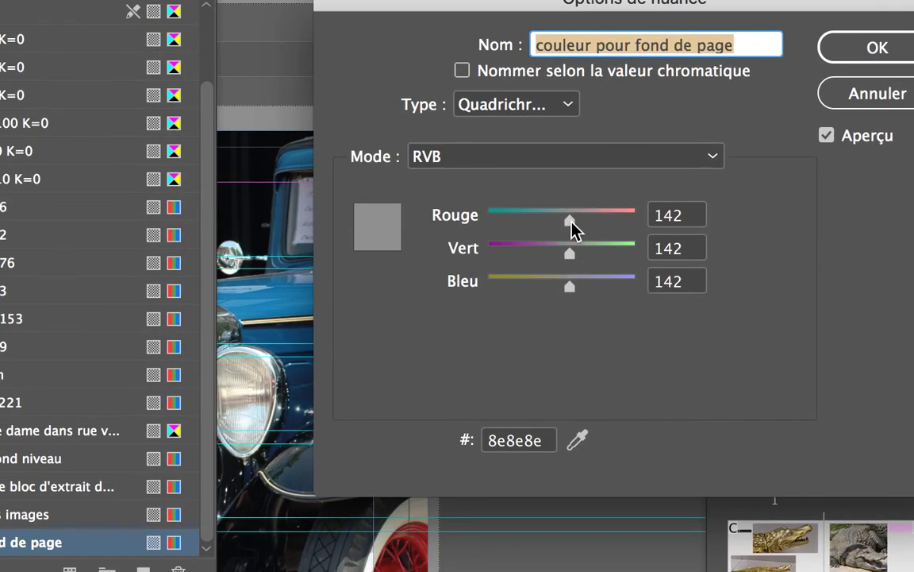
drag(571, 229, 591, 227)
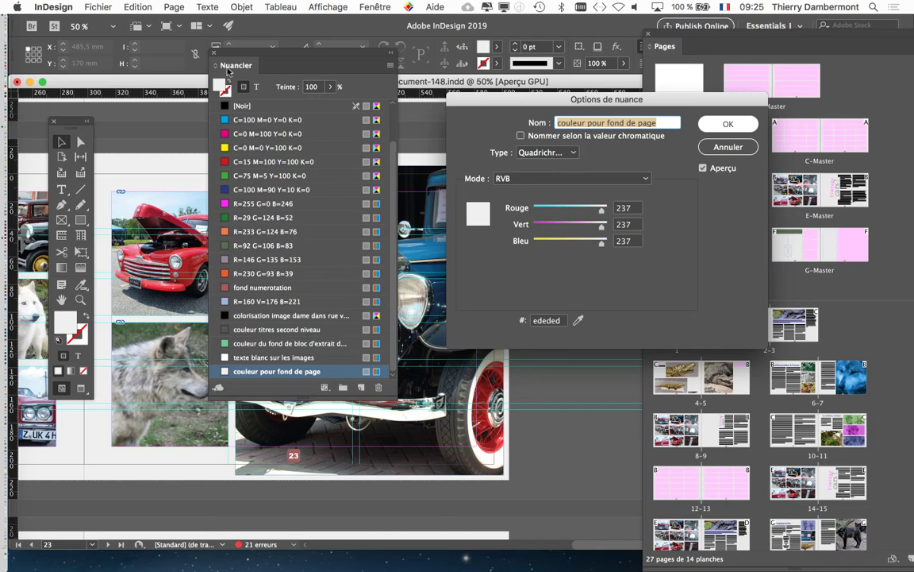
key(Return)
click(214, 53)
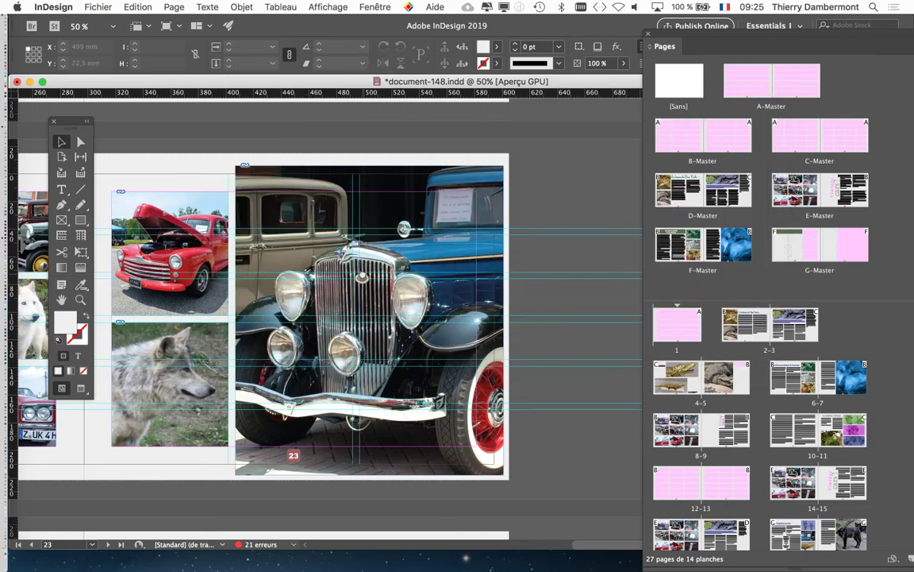
Pan the spread and switch to Aperçu screen mode to judge the light grey background
scroll(247, 337, left, 10)
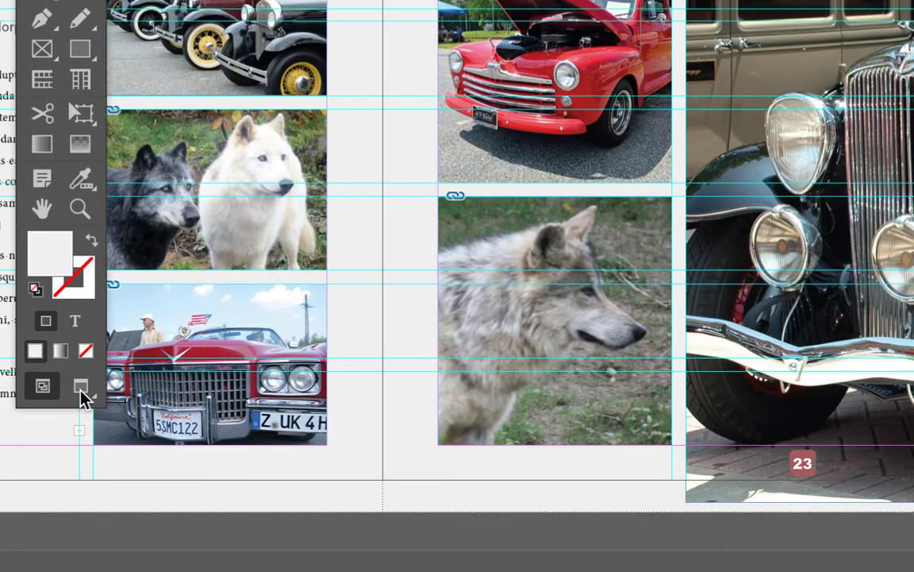
click(82, 389)
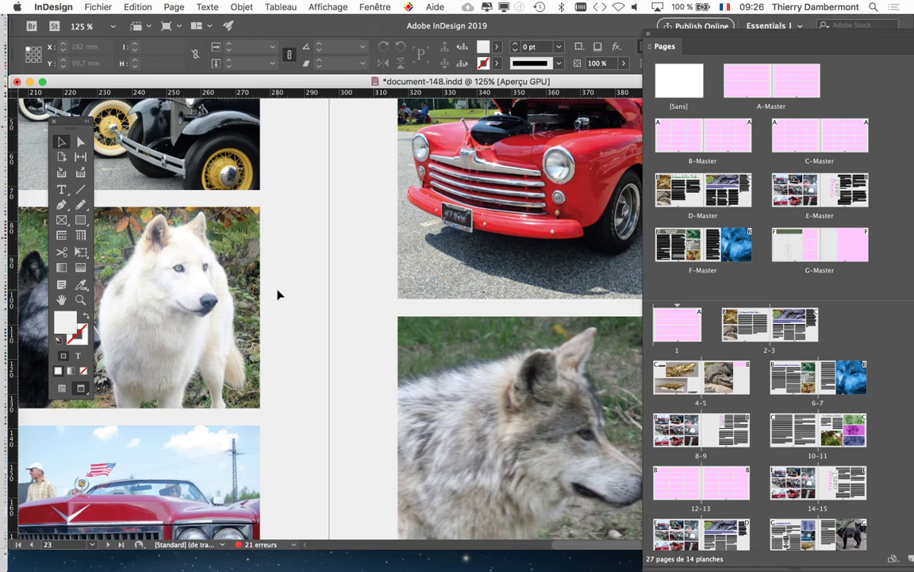
click(99, 7)
Save the document as document-149.indd by changing the 8 in the file name to 9
click(127, 102)
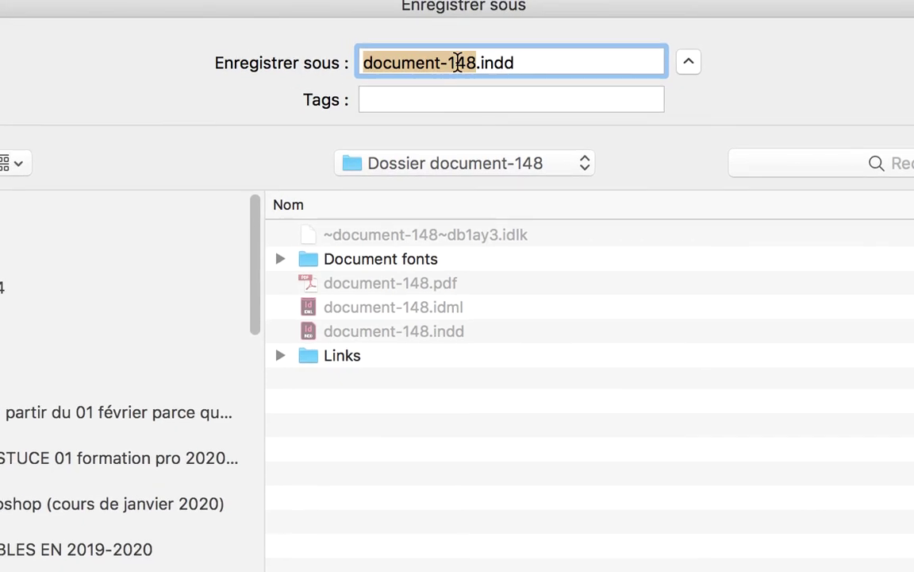
click(463, 62)
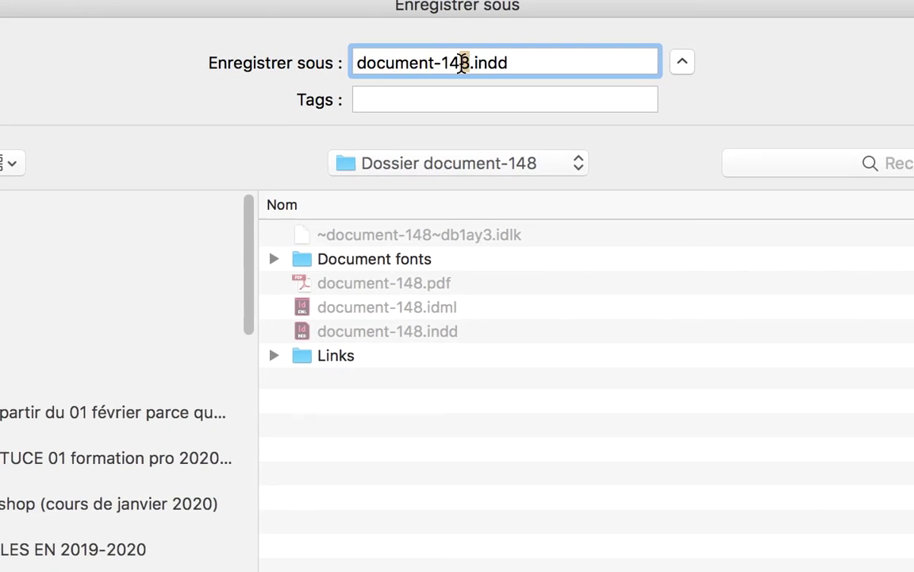
drag(467, 63, 461, 70)
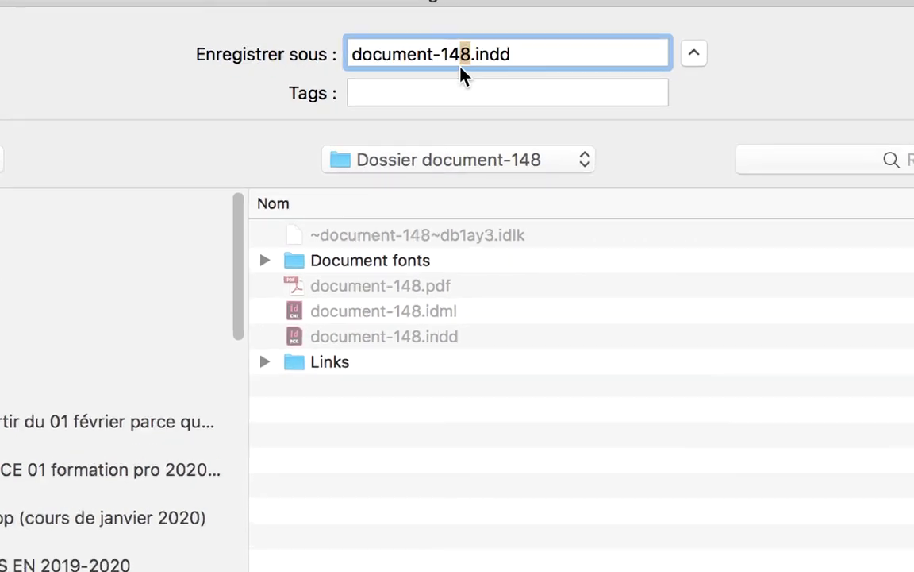
text(9)
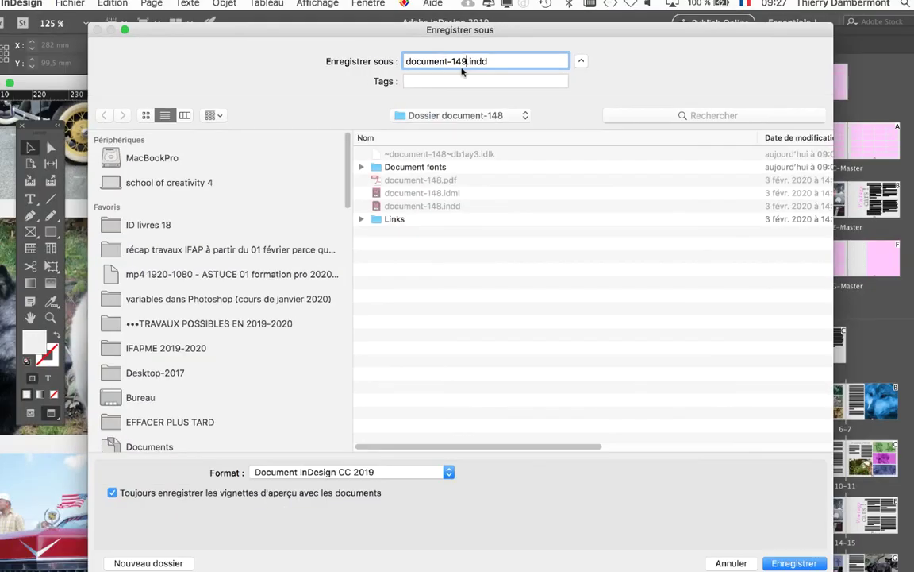